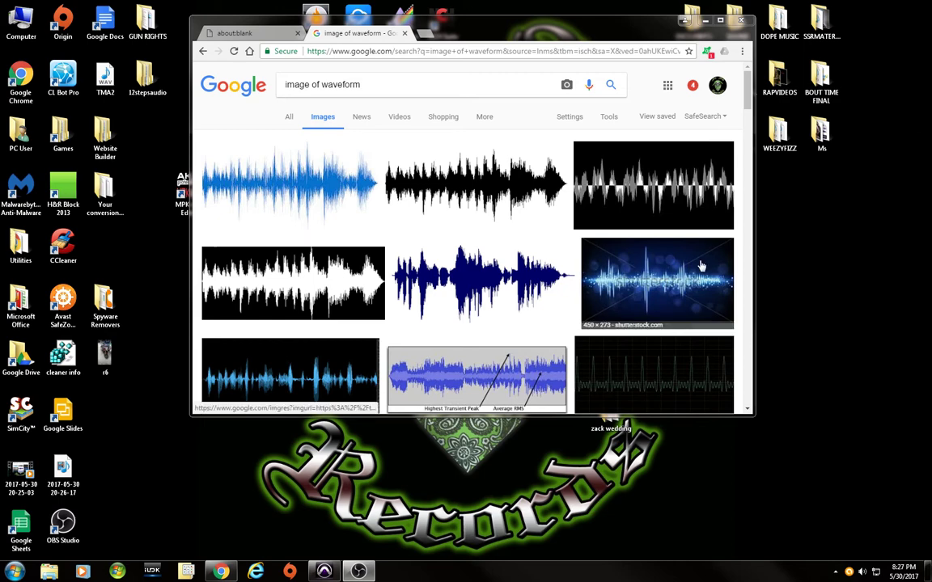
- Open the preview of the black-on-white Cloudinary waveform image and maximize the browser window to examine it
{"action": "left_click", "coordinate": [477, 206]}
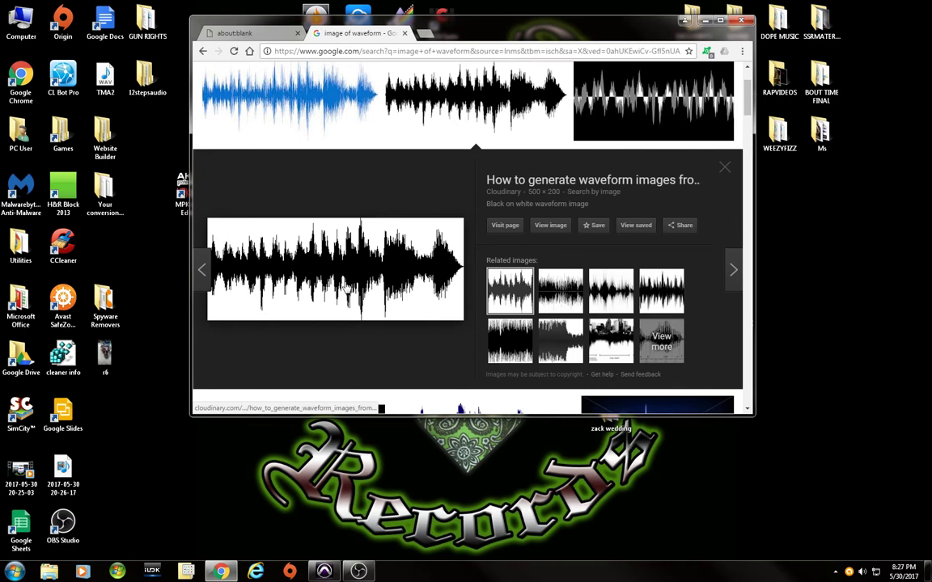
{"action": "left_click", "coordinate": [356, 275]}
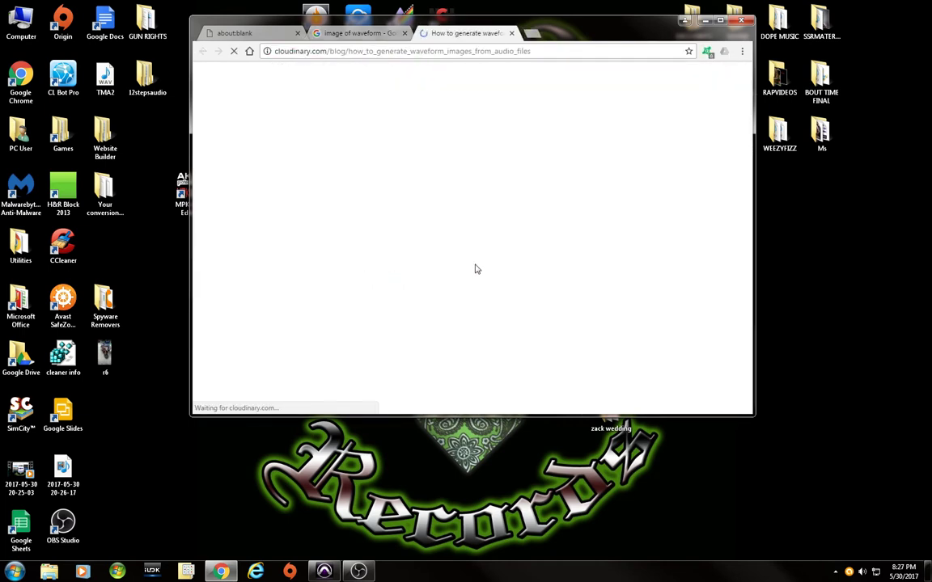
{"action": "left_click", "coordinate": [512, 35]}
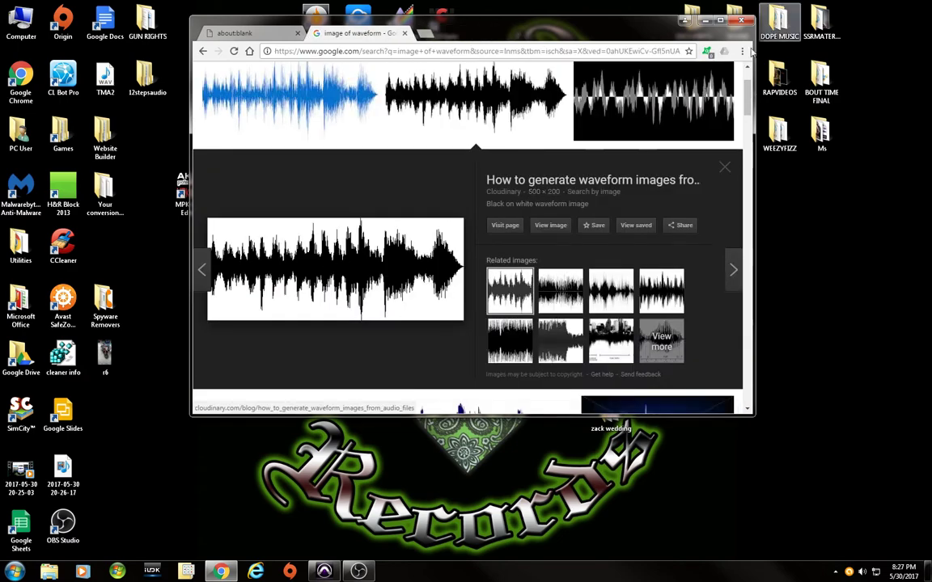
{"action": "left_click", "coordinate": [722, 22]}
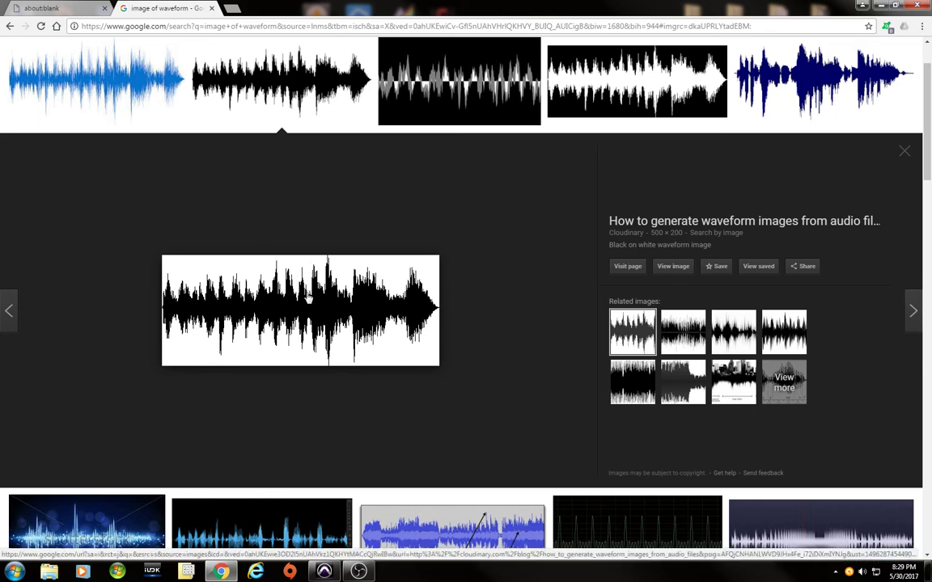
- Switch to Pro Tools and play the doitalways session from about bar 33
{"action": "left_click", "coordinate": [334, 573]}
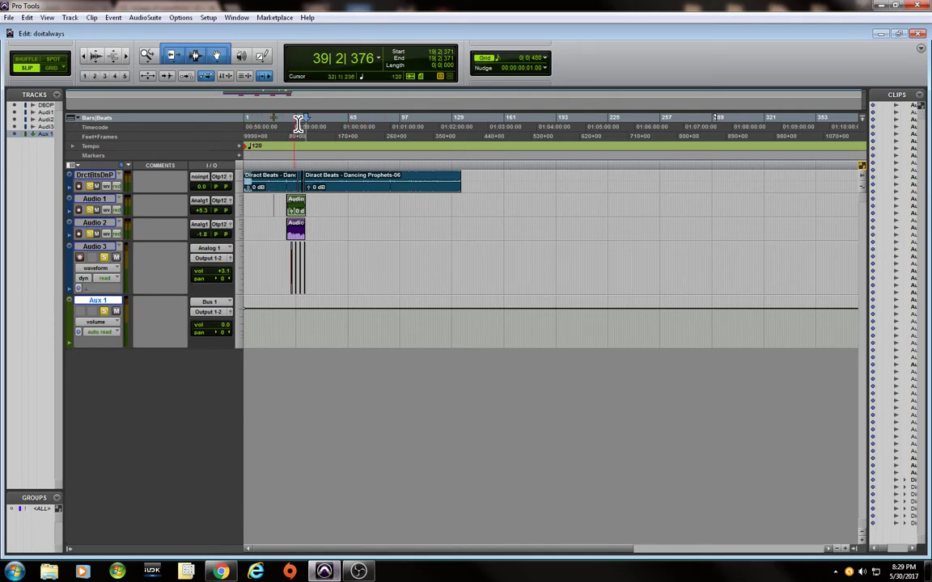
{"action": "left_click", "coordinate": [299, 123]}
{"action": "key", "text": "space"}
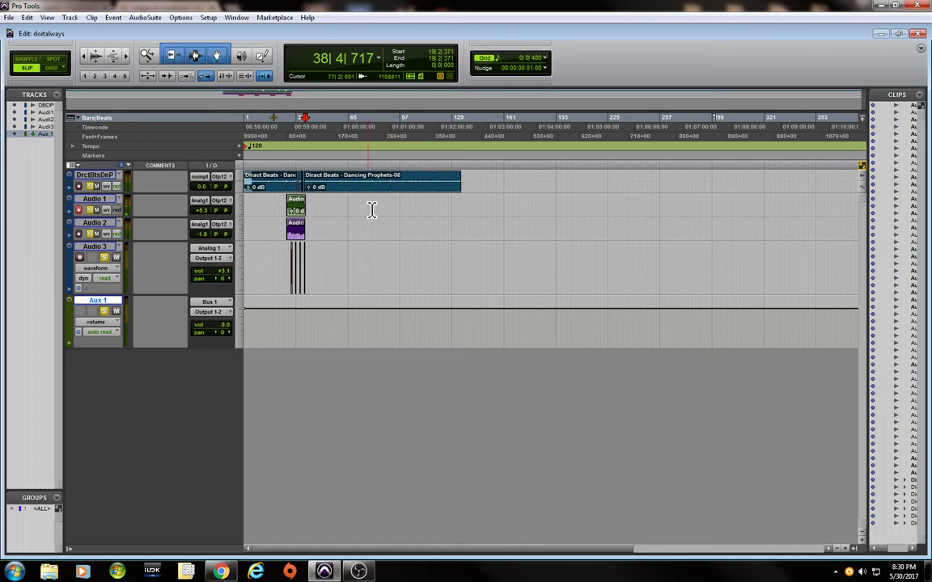
- Record a take on the Audio 1 track from about bar 45 to bar 65, and disarm the track
{"action": "left_click", "coordinate": [319, 121]}
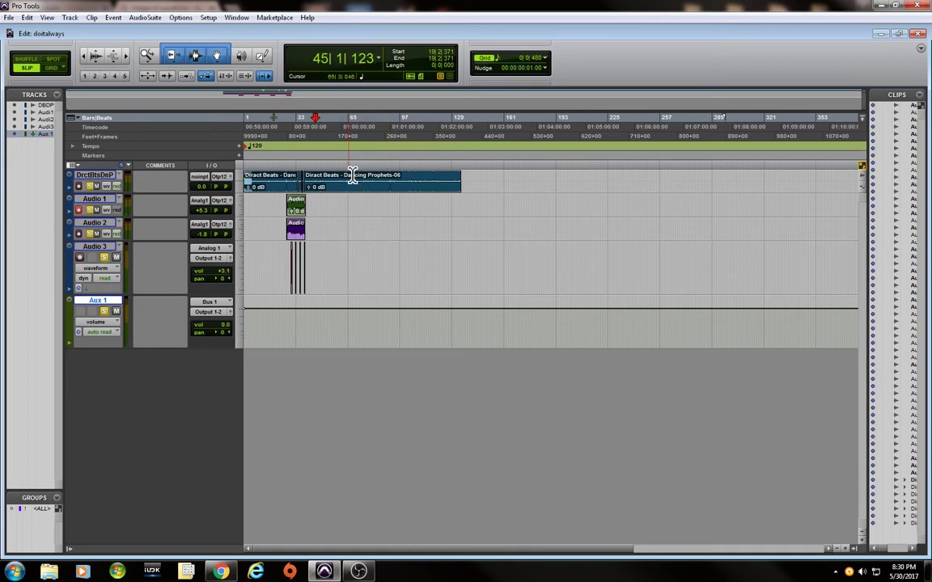
{"action": "key", "text": "ctrl+space"}
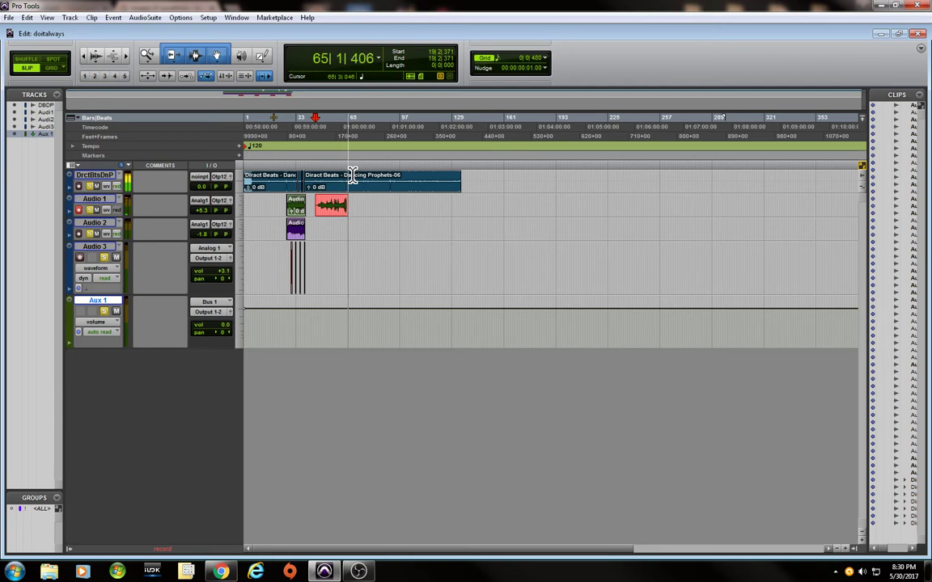
{"action": "key", "text": "space"}
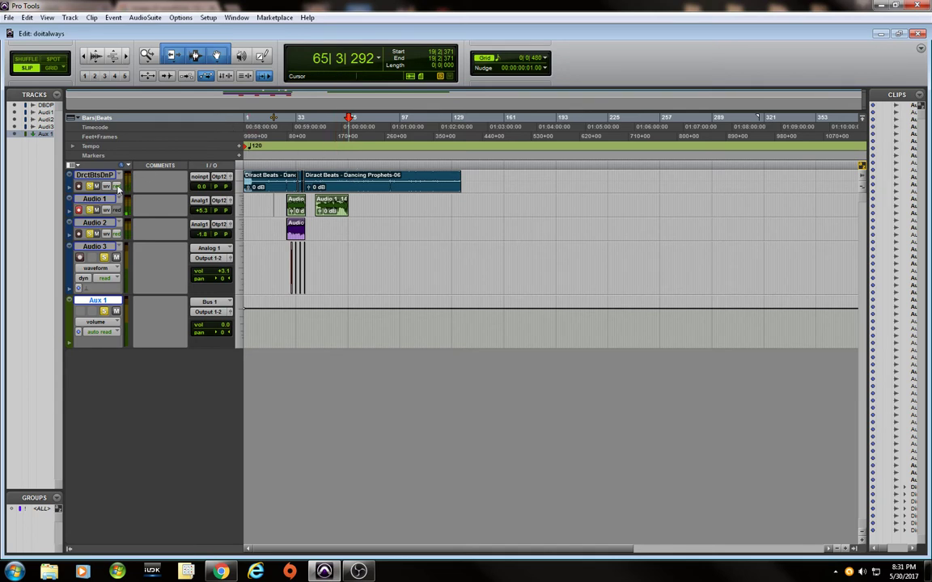
{"action": "left_click", "coordinate": [78, 210]}
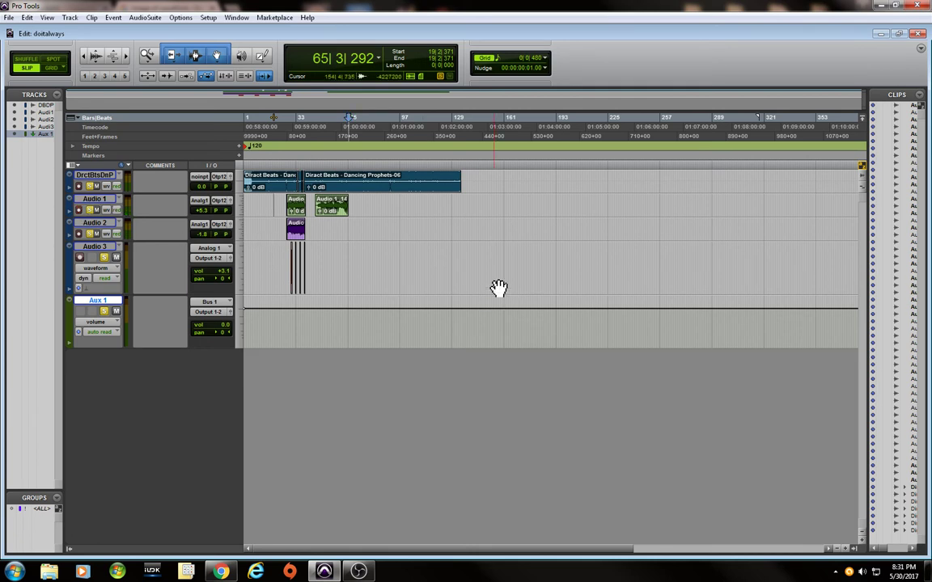
- Remove the JJP-Vocals plug-in from the Audio 1 track's inserts in the Mix window
{"action": "left_click", "coordinate": [317, 123]}
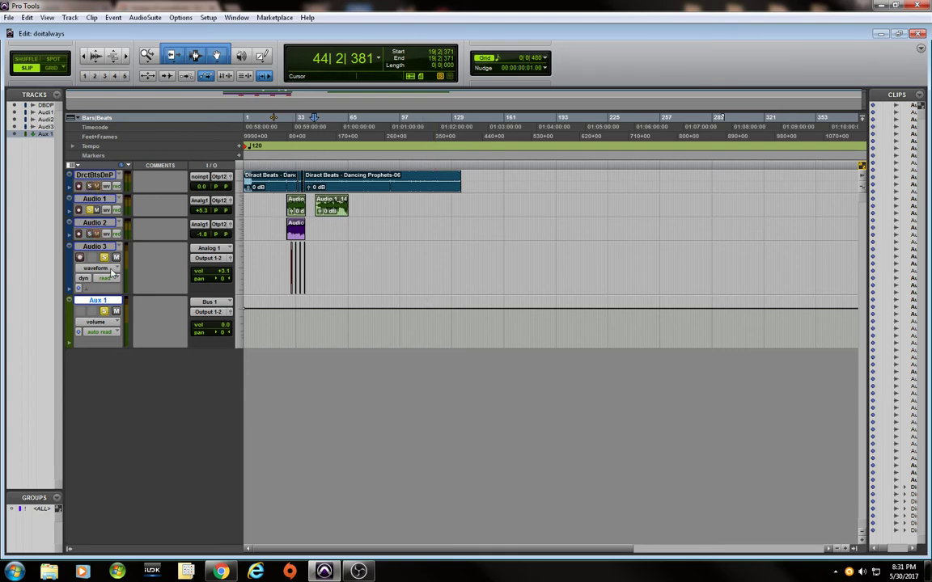
{"action": "key", "text": "ctrl+equal"}
{"action": "key", "text": "ctrl+equal"}
{"action": "key", "text": "ctrl+equal"}
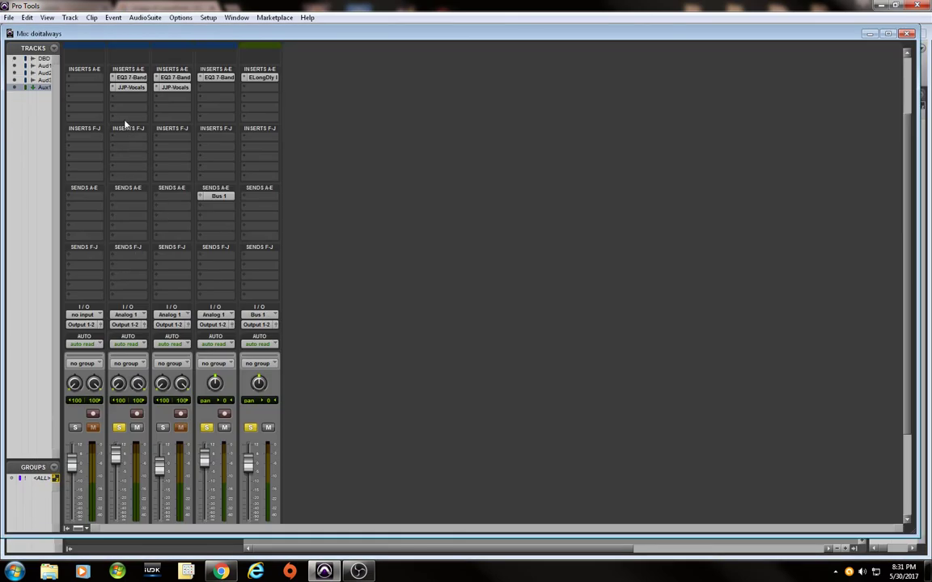
{"action": "left_click", "coordinate": [115, 92]}
{"action": "left_click", "coordinate": [125, 89]}
- Return to the Edit window and play the recorded Audio 1 take from about bar 45
{"action": "key", "text": "ctrl+equal"}
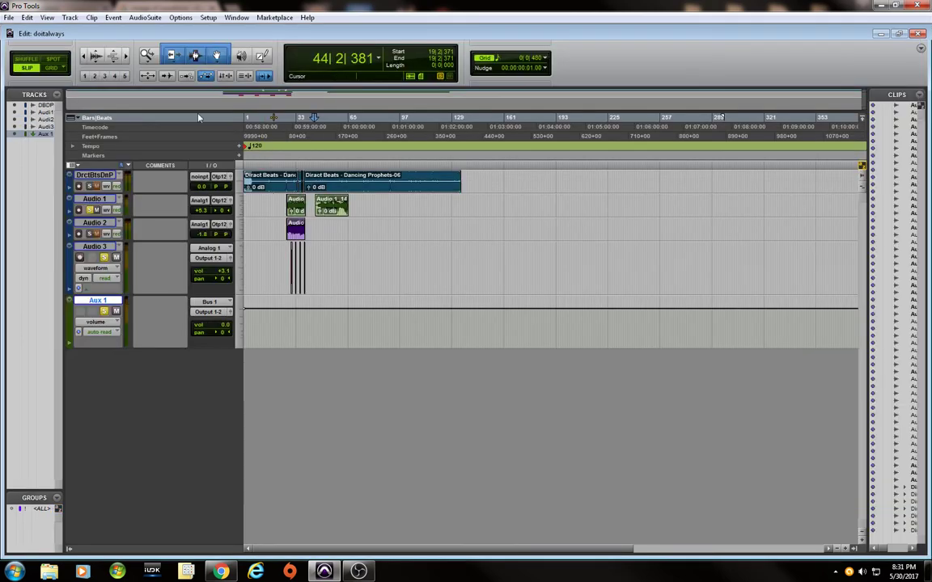
{"action": "left_click", "coordinate": [318, 128]}
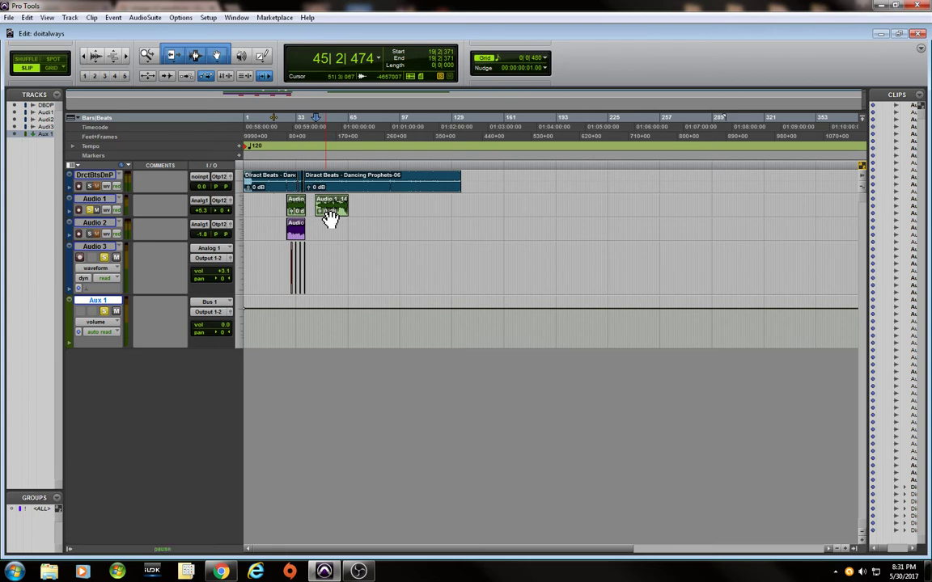
{"action": "key", "text": "space"}
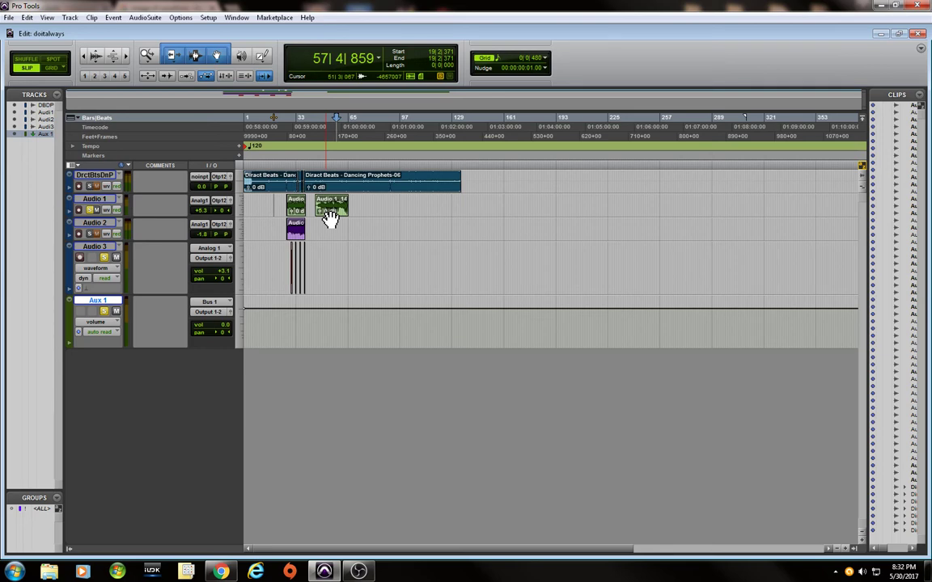
- Insert the Dyn3 Compressor/Limiter (mono) in the second insert slot of Audio 1 and move its window clear of the menu area
{"action": "key", "text": "ctrl+equal"}
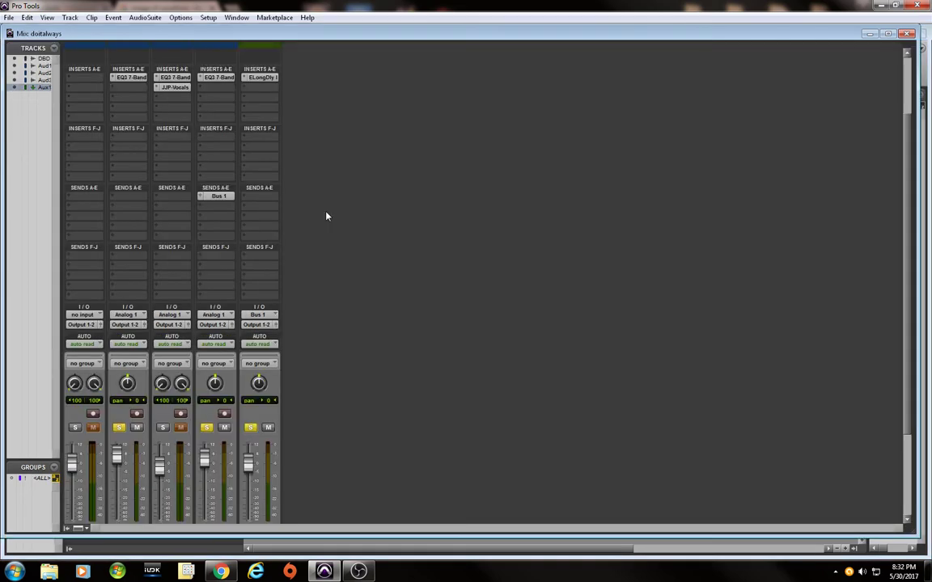
{"action": "left_click", "coordinate": [115, 96]}
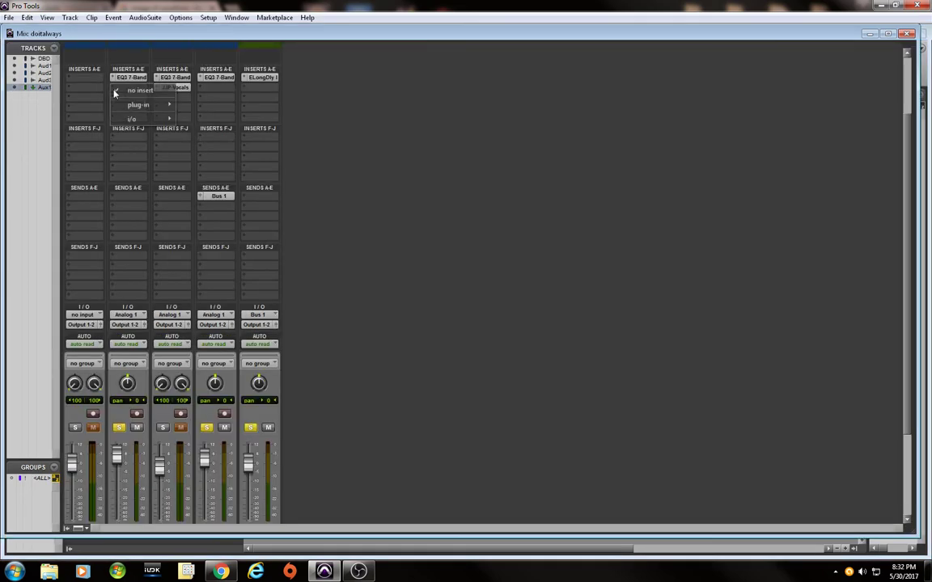
{"action": "mouse_move", "coordinate": [142, 105]}
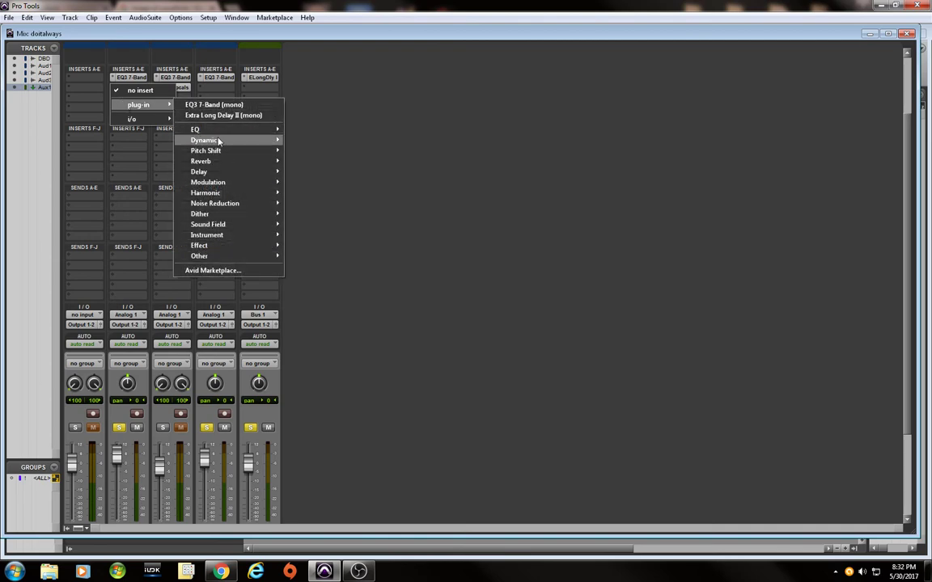
{"action": "mouse_move", "coordinate": [212, 140]}
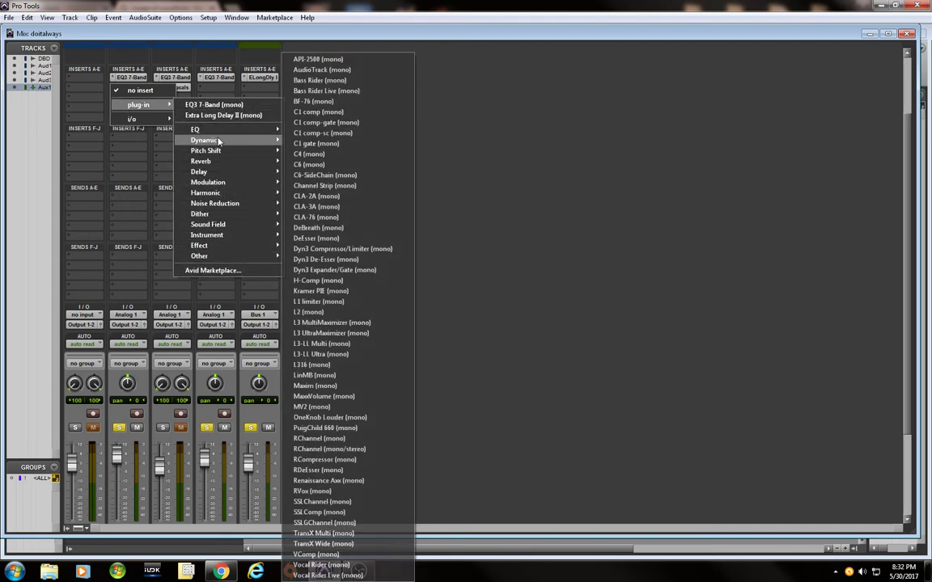
{"action": "left_click", "coordinate": [346, 250]}
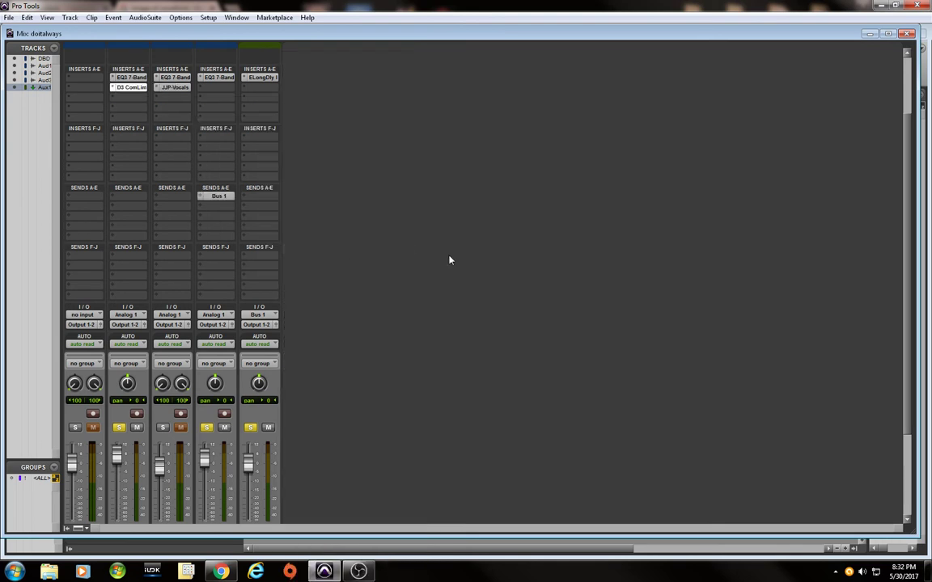
{"action": "left_click_drag", "start_coordinate": [594, 157], "coordinate": [418, 127]}
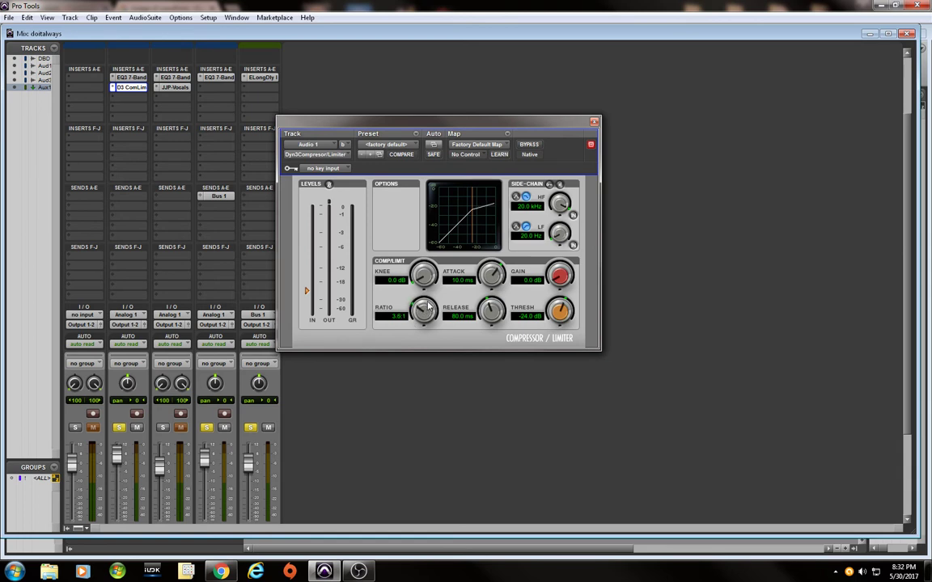
- Set the compressor's ratio to 4.0:1 and its attack to 131.7 µs
{"action": "left_click_drag", "start_coordinate": [413, 322], "coordinate": [432, 304]}
{"action": "left_click_drag", "start_coordinate": [492, 270], "coordinate": [475, 305]}
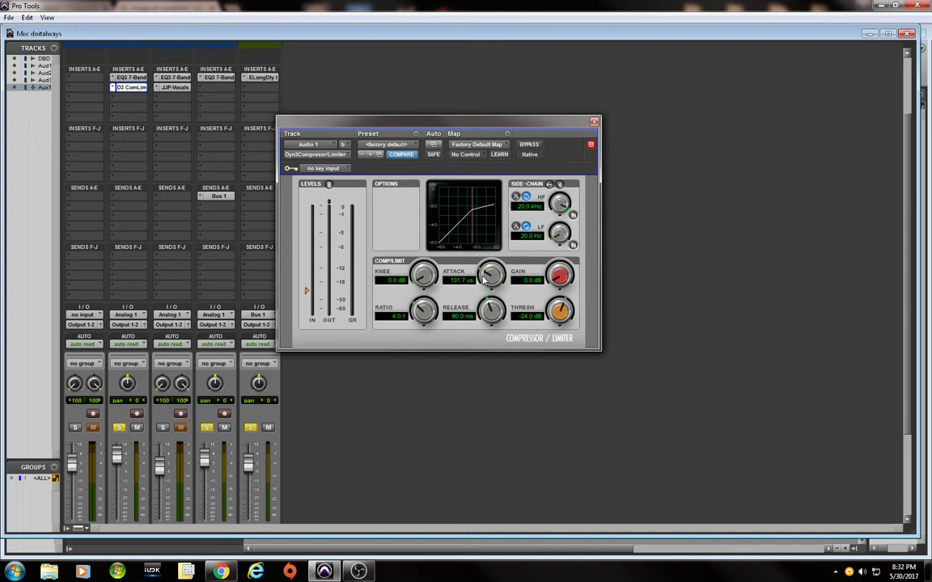
- Play the Audio 1 take through the compressor in the Edit window, restarting near bar 47 with the plug-in window moved off the clips
{"action": "key", "text": "space"}
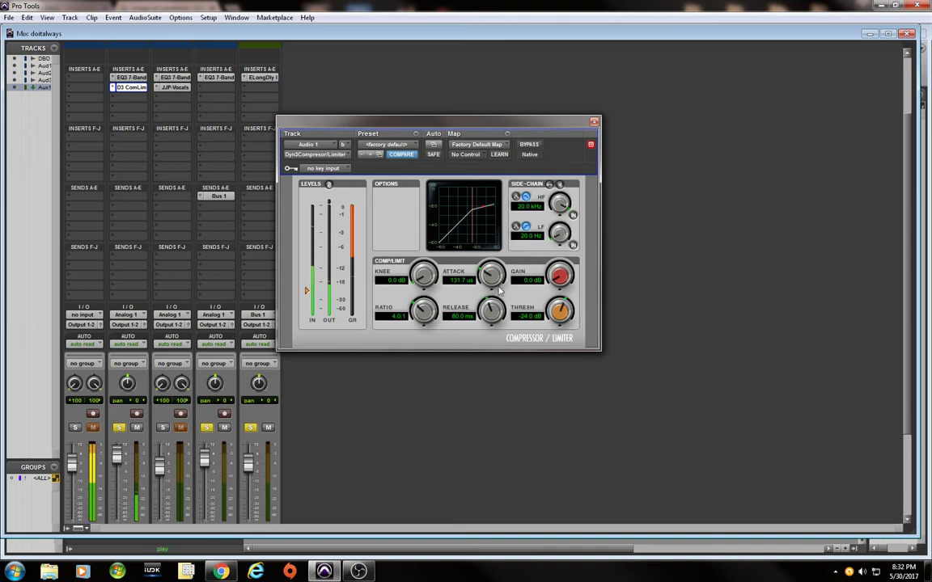
{"action": "key", "text": "ctrl+equal"}
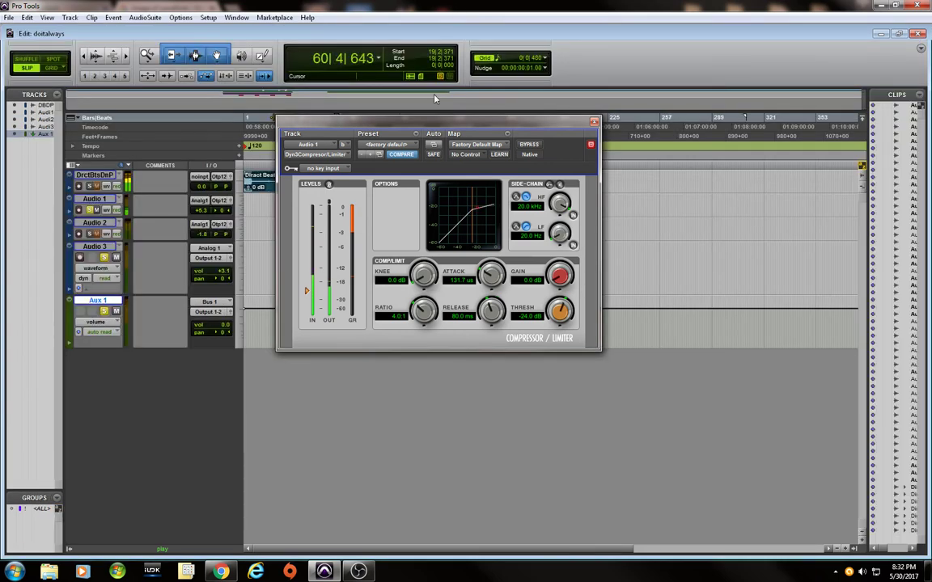
{"action": "left_click_drag", "start_coordinate": [431, 124], "coordinate": [115, 74]}
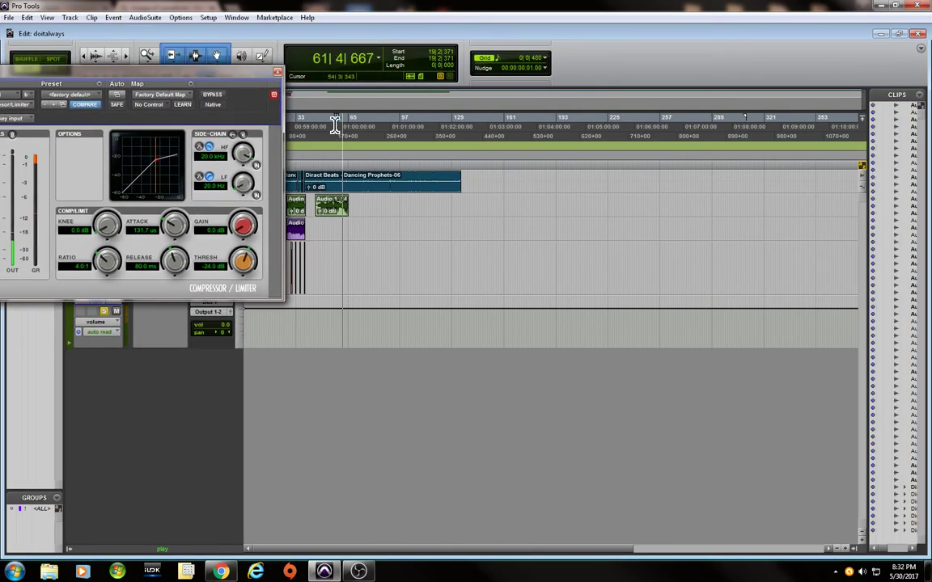
{"action": "left_click", "coordinate": [320, 126]}
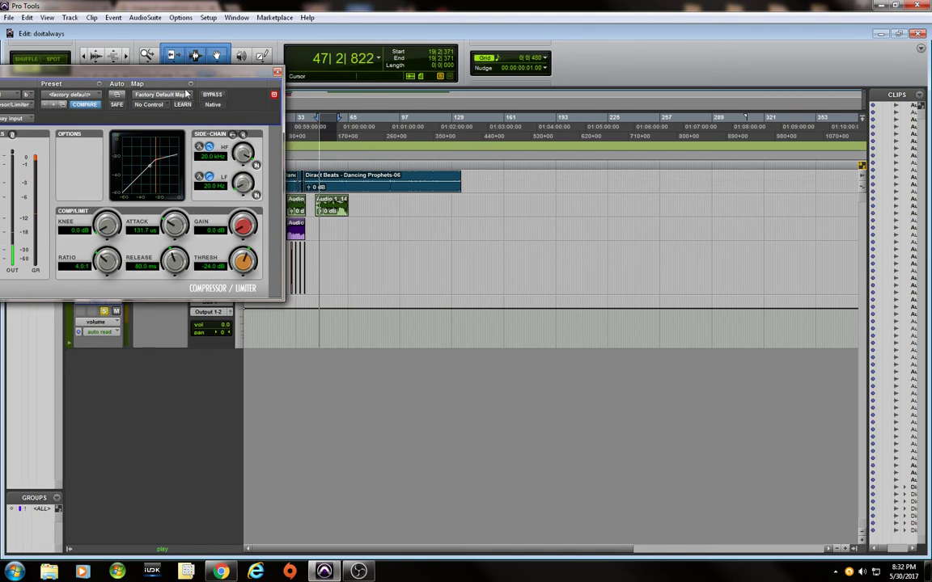
{"action": "left_click_drag", "start_coordinate": [186, 80], "coordinate": [680, 153]}
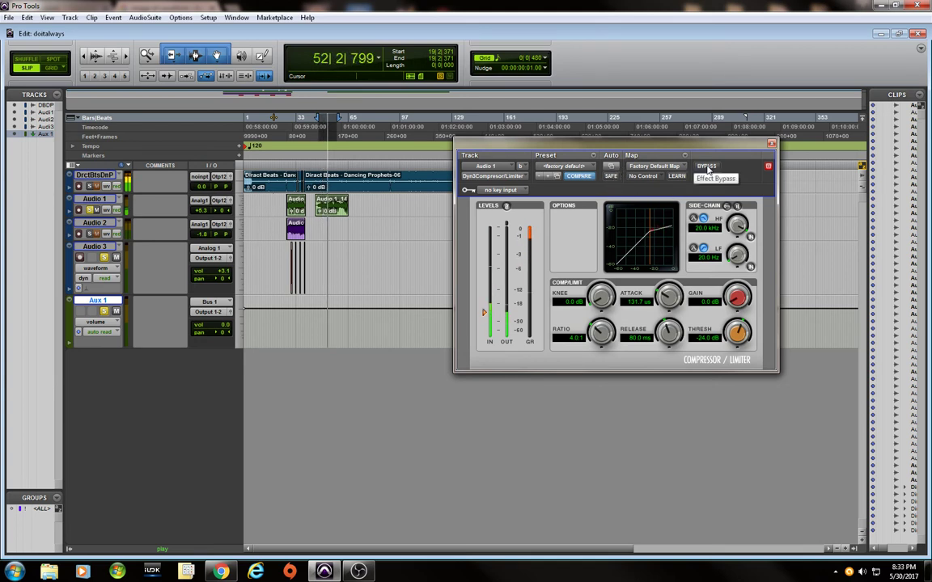
{"action": "left_click", "coordinate": [321, 135]}
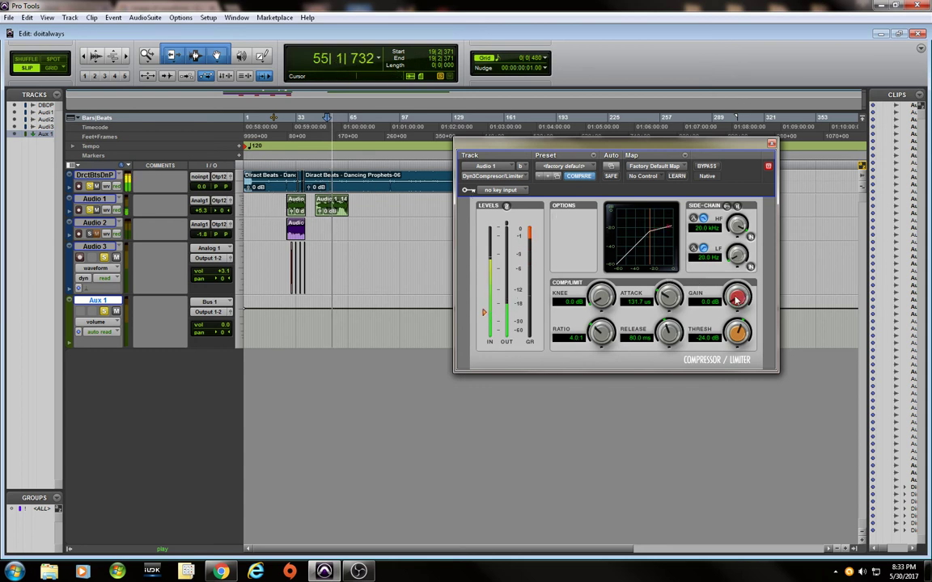
- Set the compressor's gain to 13.8 dB, and bypass the plug-in to compare the take from about bar 47
{"action": "left_click_drag", "start_coordinate": [736, 300], "coordinate": [758, 265]}
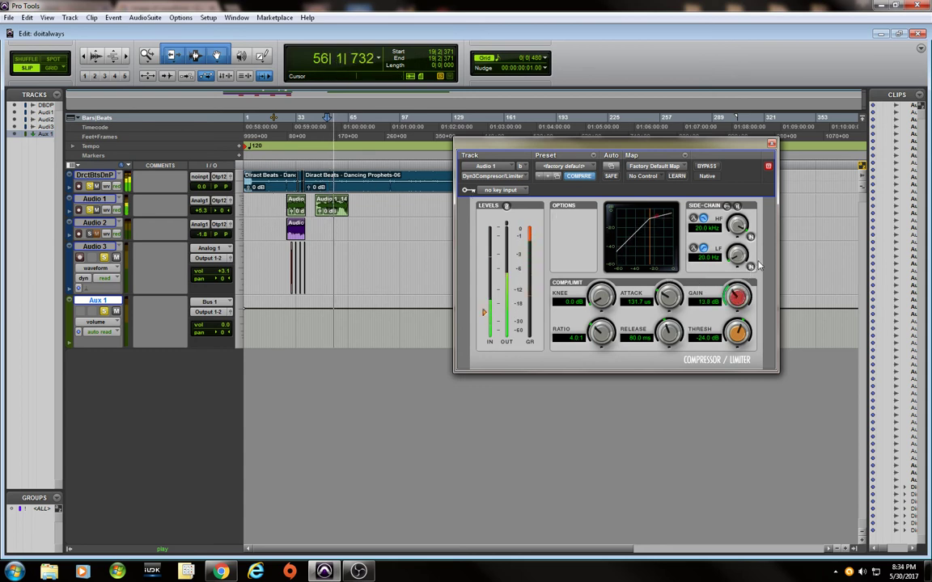
{"action": "left_click", "coordinate": [707, 167]}
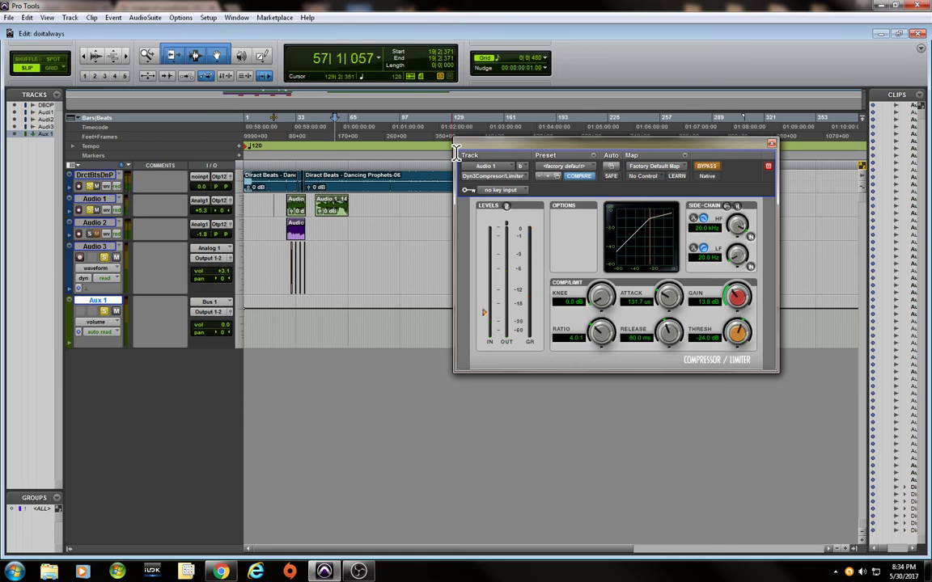
{"action": "key", "text": "space"}
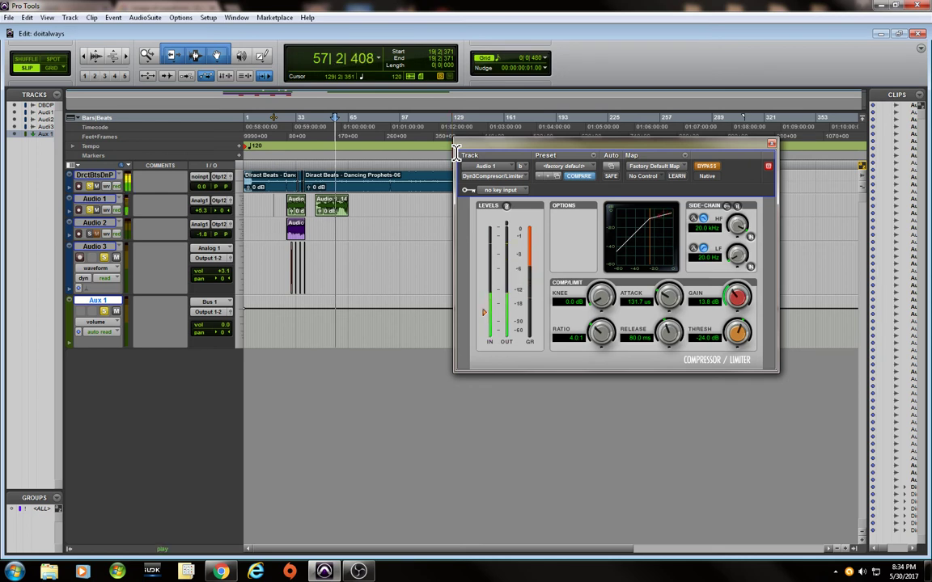
{"action": "left_click", "coordinate": [322, 123]}
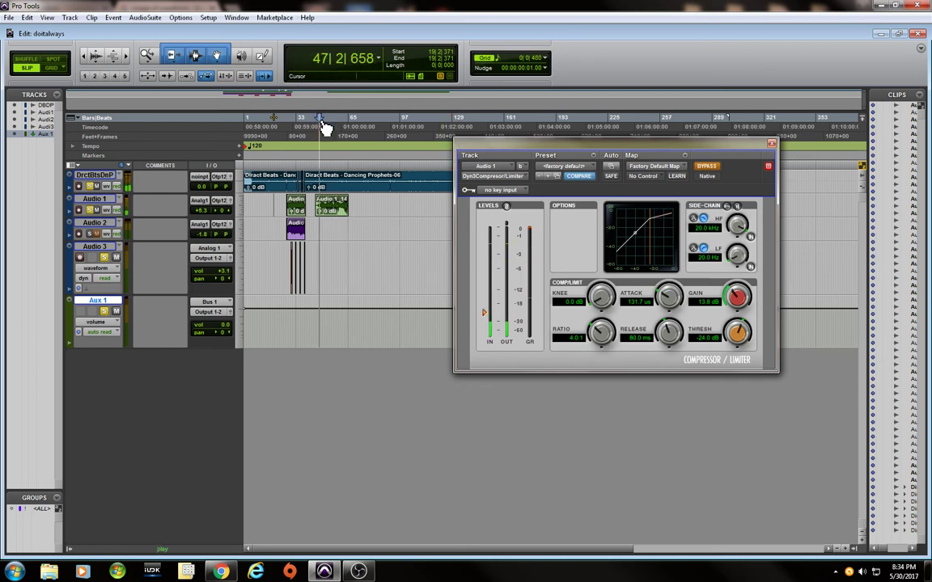
- Set the compressor's gain to 17.0 dB and move the stopped playhead back to about bar 48
{"action": "left_click_drag", "start_coordinate": [739, 300], "coordinate": [751, 289]}
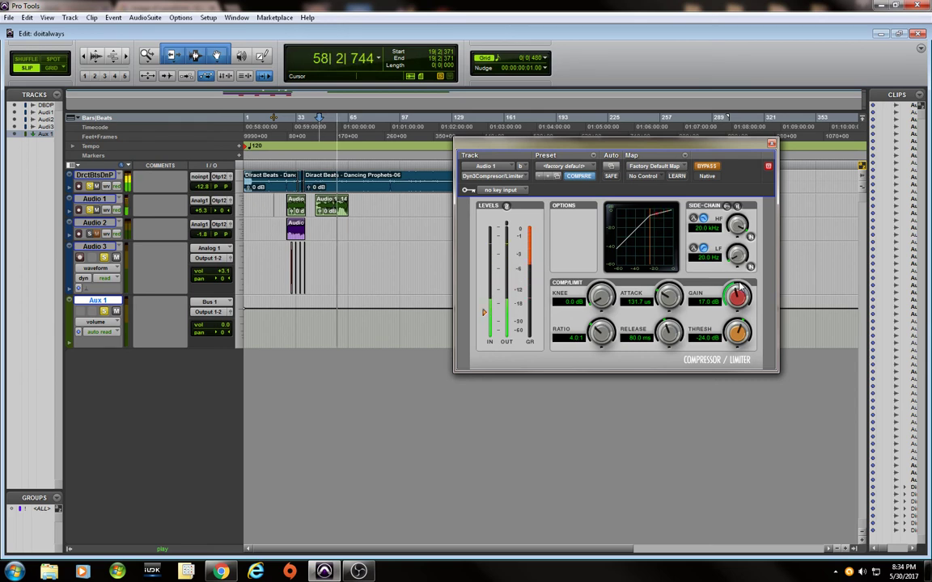
{"action": "key", "text": "space"}
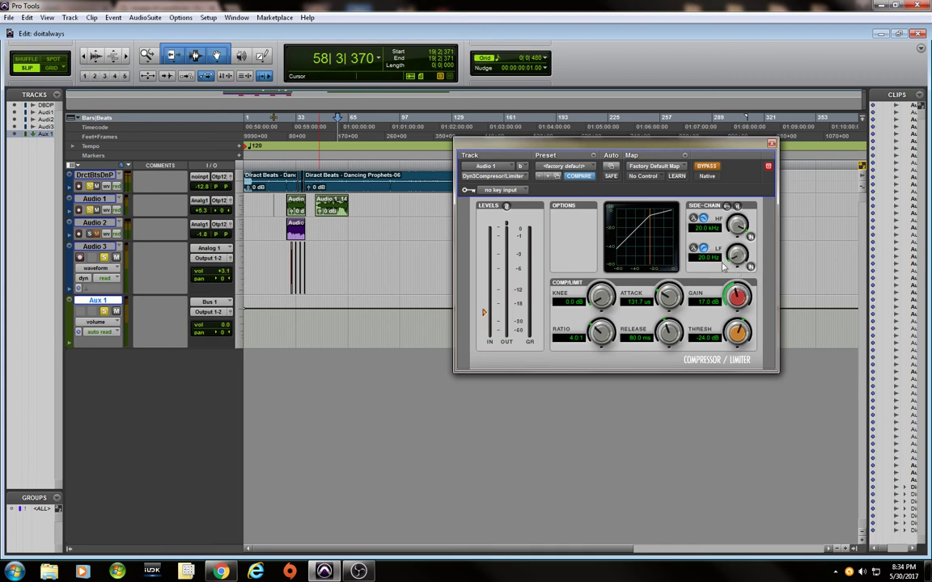
{"action": "left_click", "coordinate": [322, 127]}
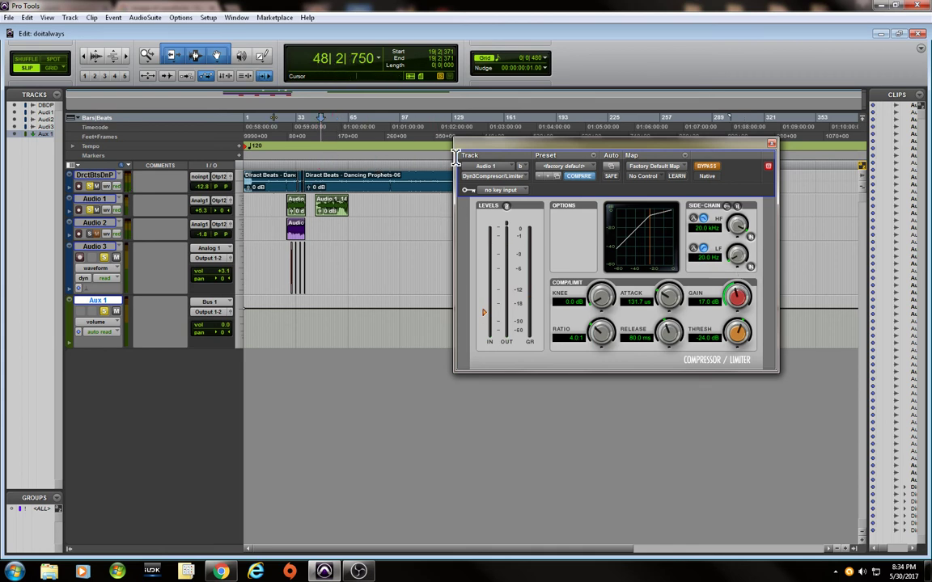
- Take the compressor out of bypass and play the Audio 1 take through it from about bar 47 to bar 57
{"action": "left_click", "coordinate": [706, 167]}
{"action": "key", "text": "space"}
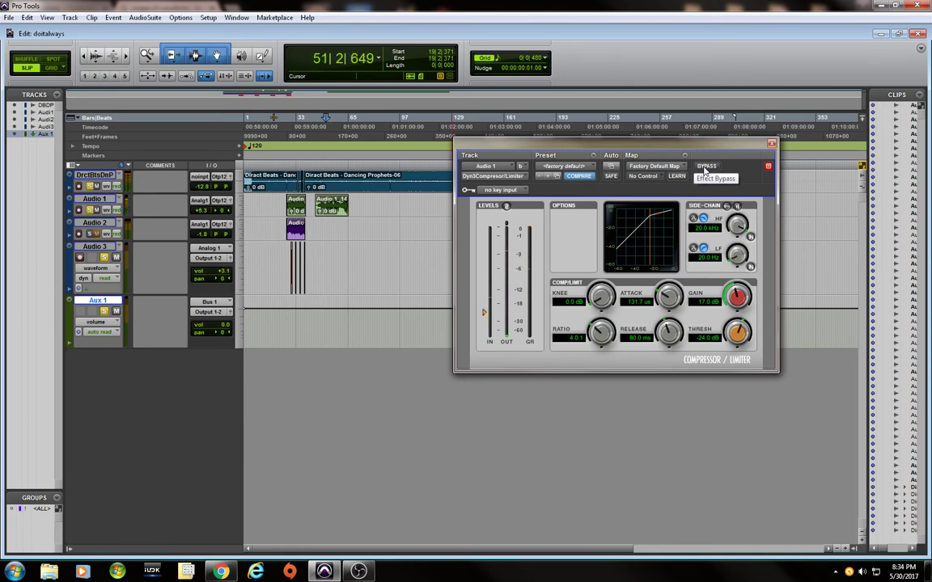
{"action": "left_click", "coordinate": [319, 131]}
{"action": "key", "text": "space"}
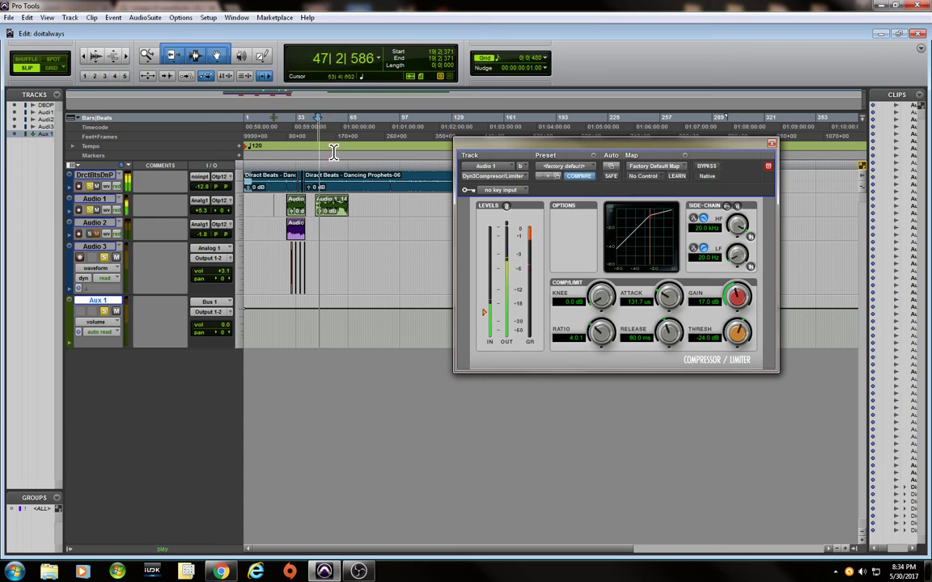
{"action": "key", "text": "space"}
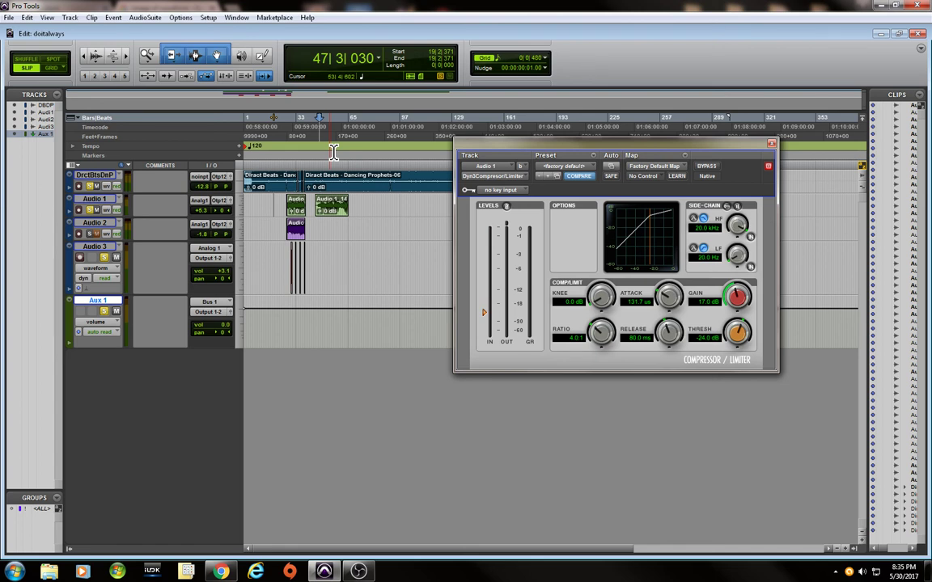
{"action": "key", "text": "space"}
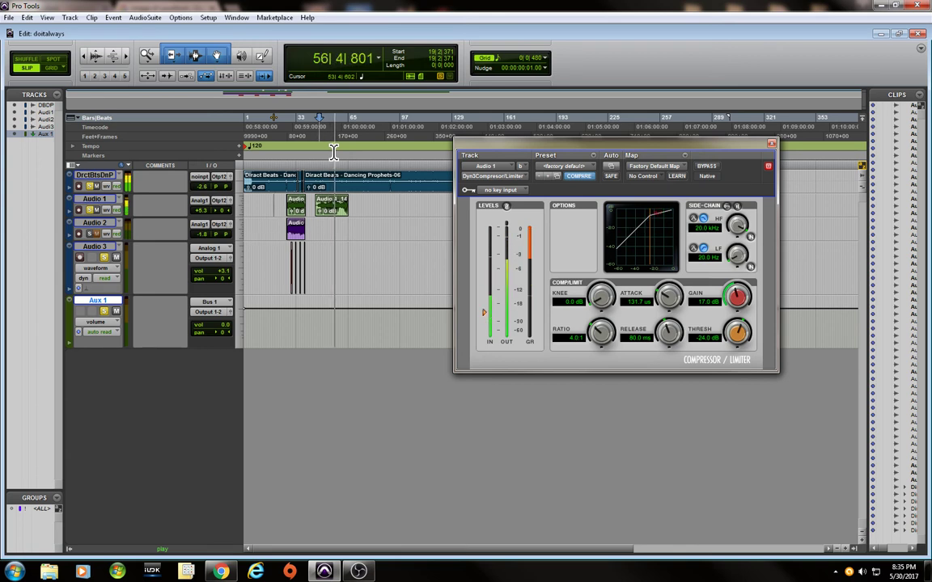
{"action": "key", "text": "space"}
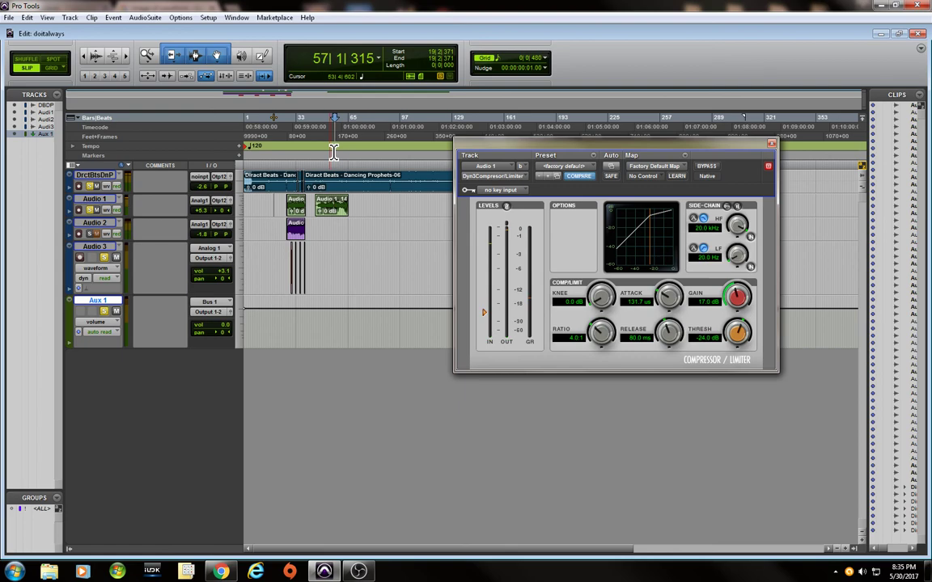
- Switch to Chrome to examine the black-on-white waveform image, and return to the Pro Tools session
{"action": "left_click", "coordinate": [220, 572]}
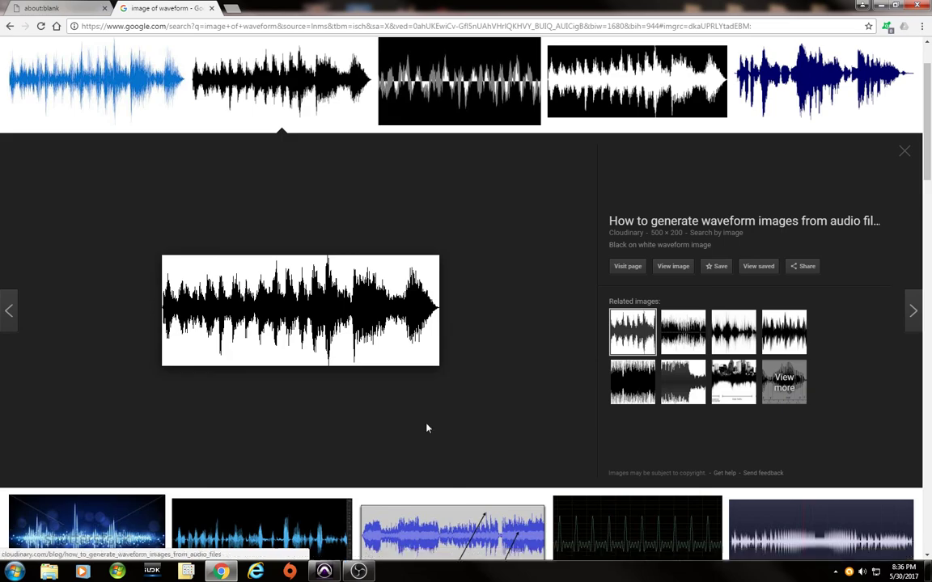
{"action": "key", "text": "alt+Tab"}
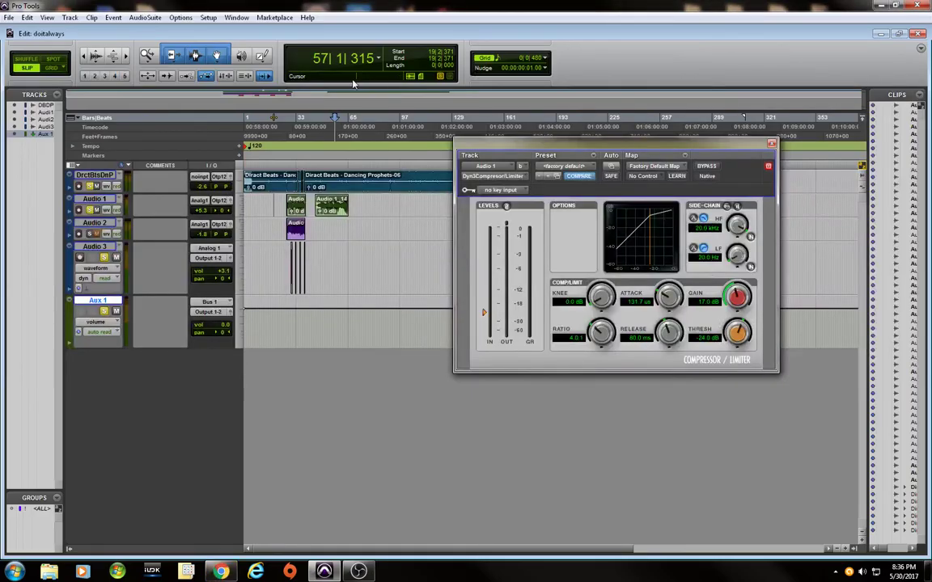
{"action": "left_click", "coordinate": [881, 6]}
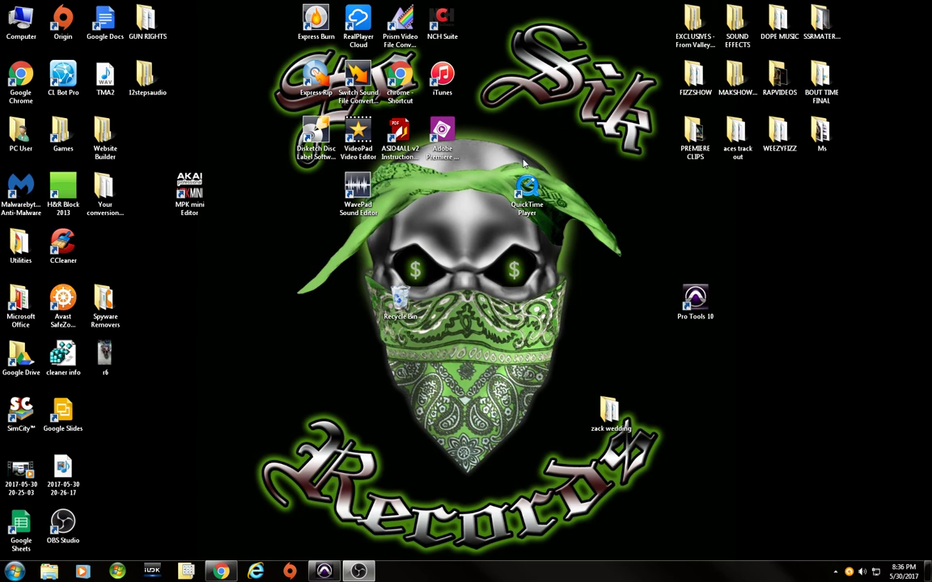
{"action": "left_click", "coordinate": [323, 571]}
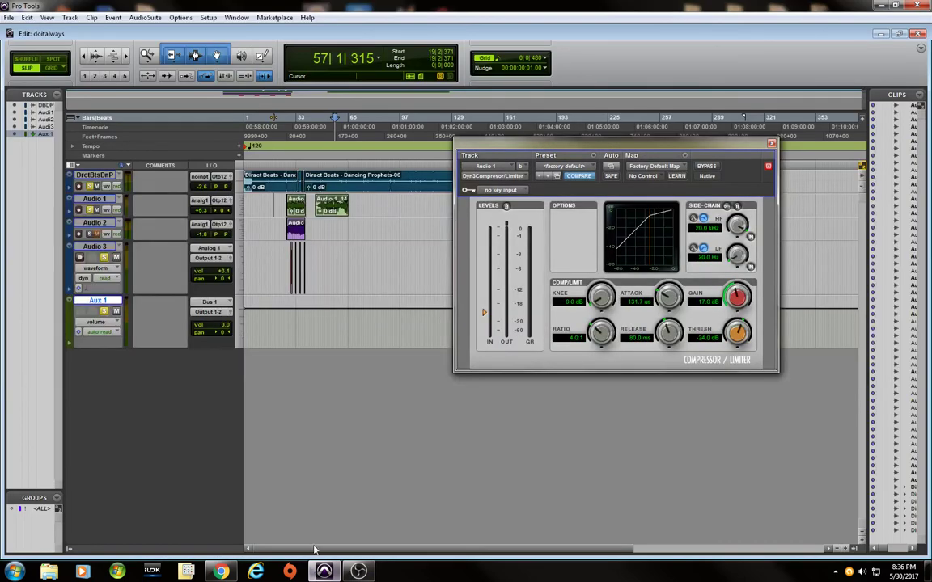